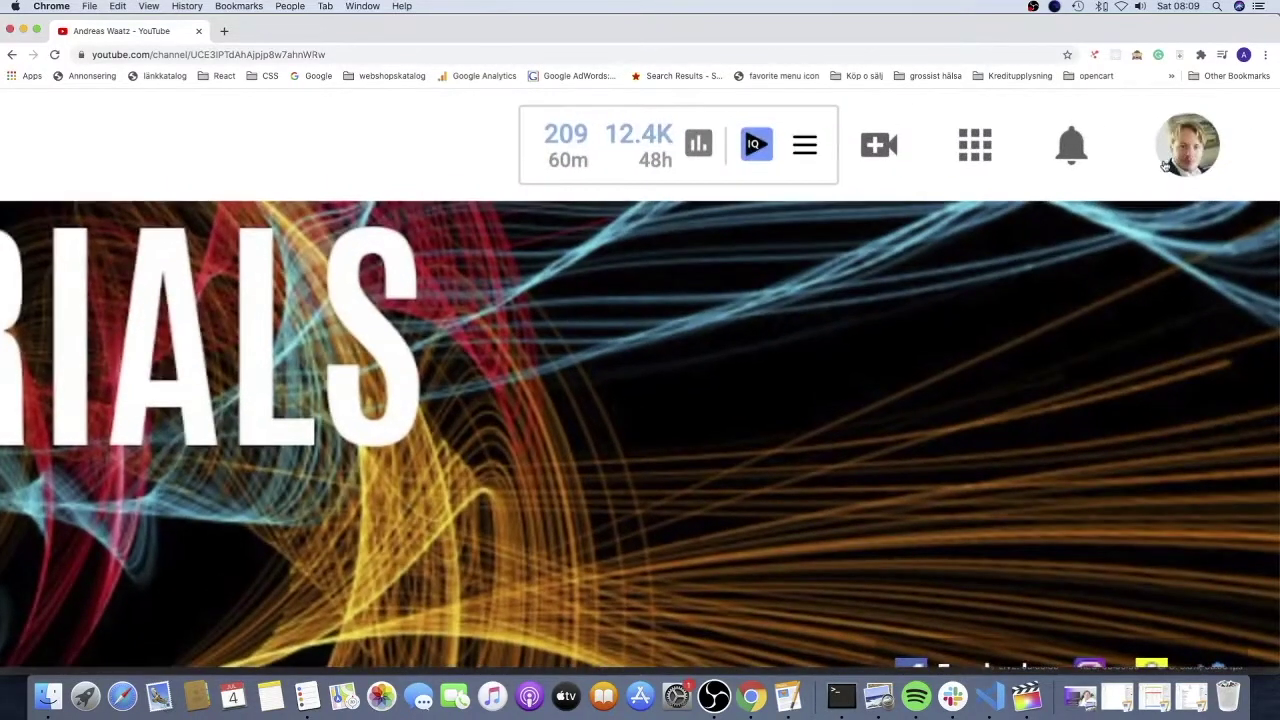
Step: Switch from the channel page to the YouTube Studio dashboard and scroll the sidebar to its end
left_click(1208, 146)
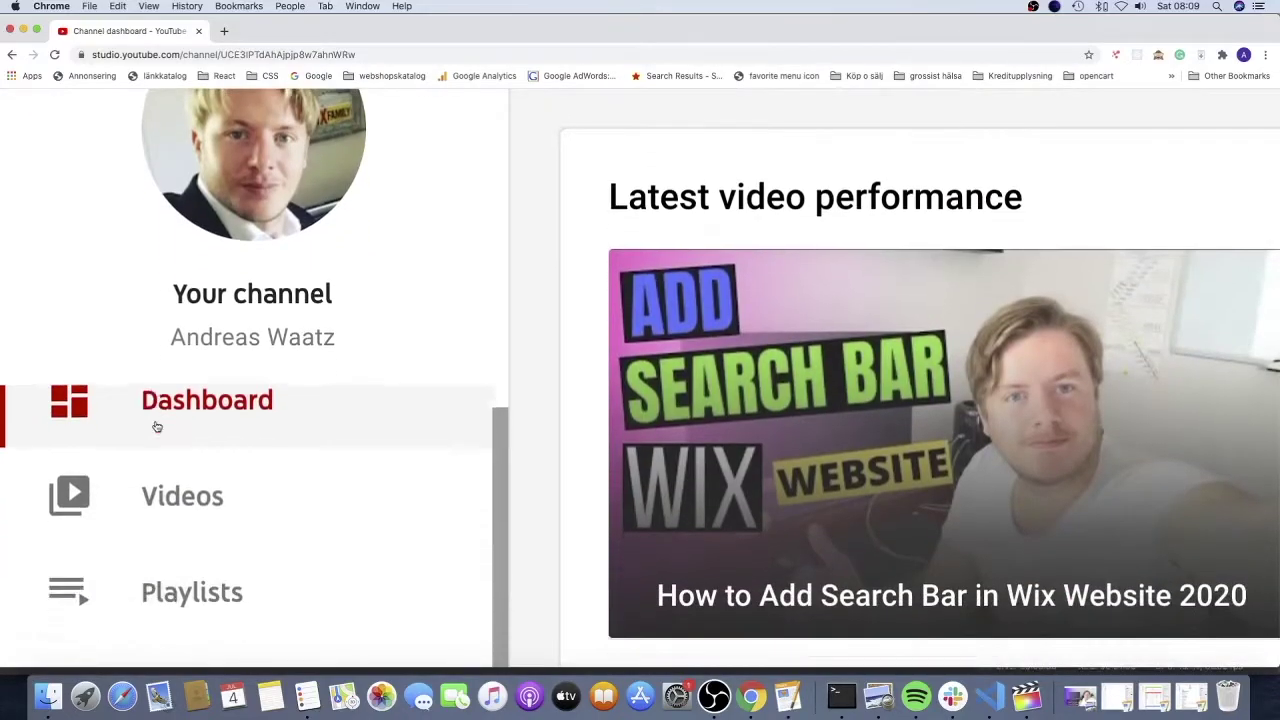
scroll(50, 290, "down", 3)
scroll(50, 290, "down", 2)
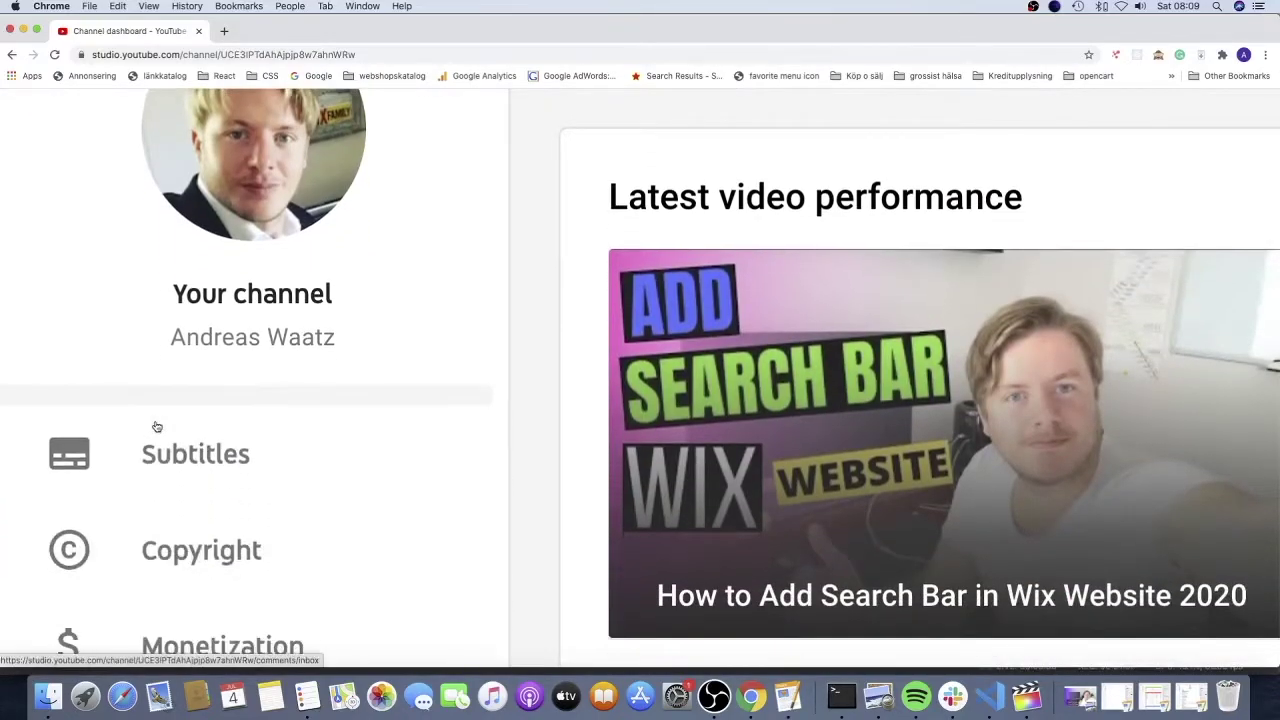
scroll(157, 427, "down", 4)
scroll(157, 427, "down", 3)
scroll(157, 427, "down", 3)
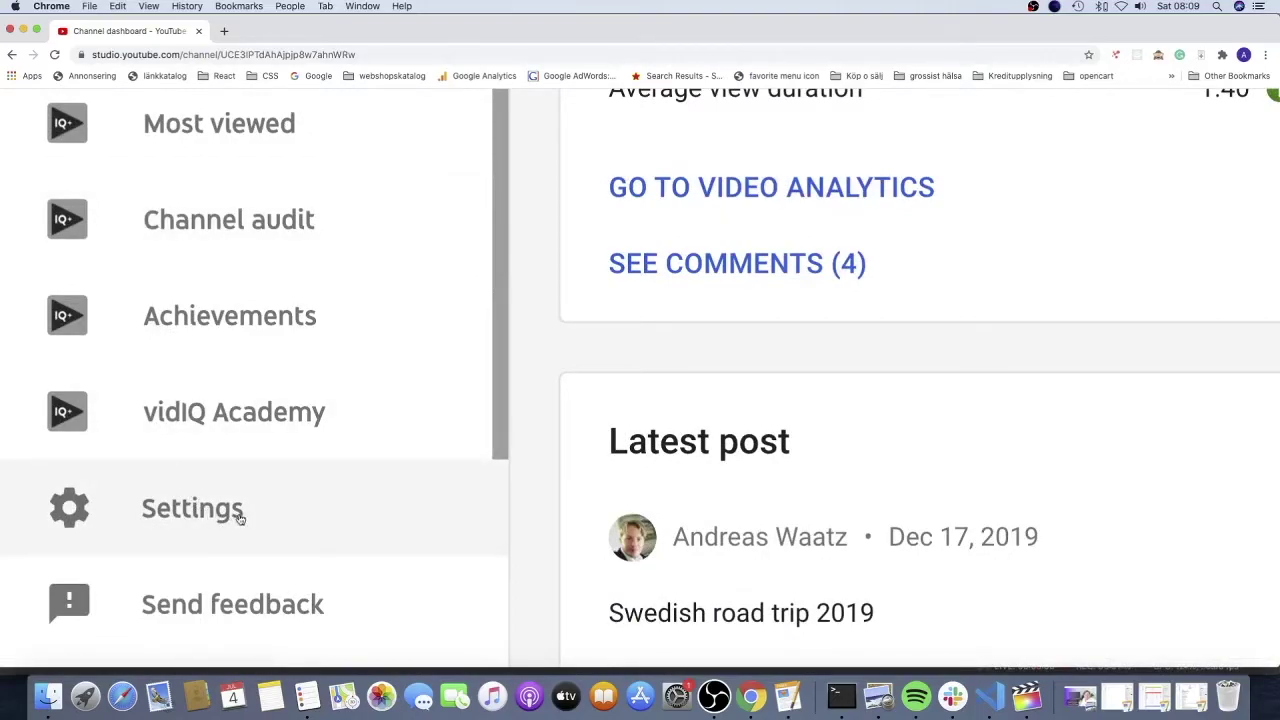
Step: Confirm Settings > Channel > Advanced settings shows 'No, set this channel as not made for kids'
left_click(219, 512)
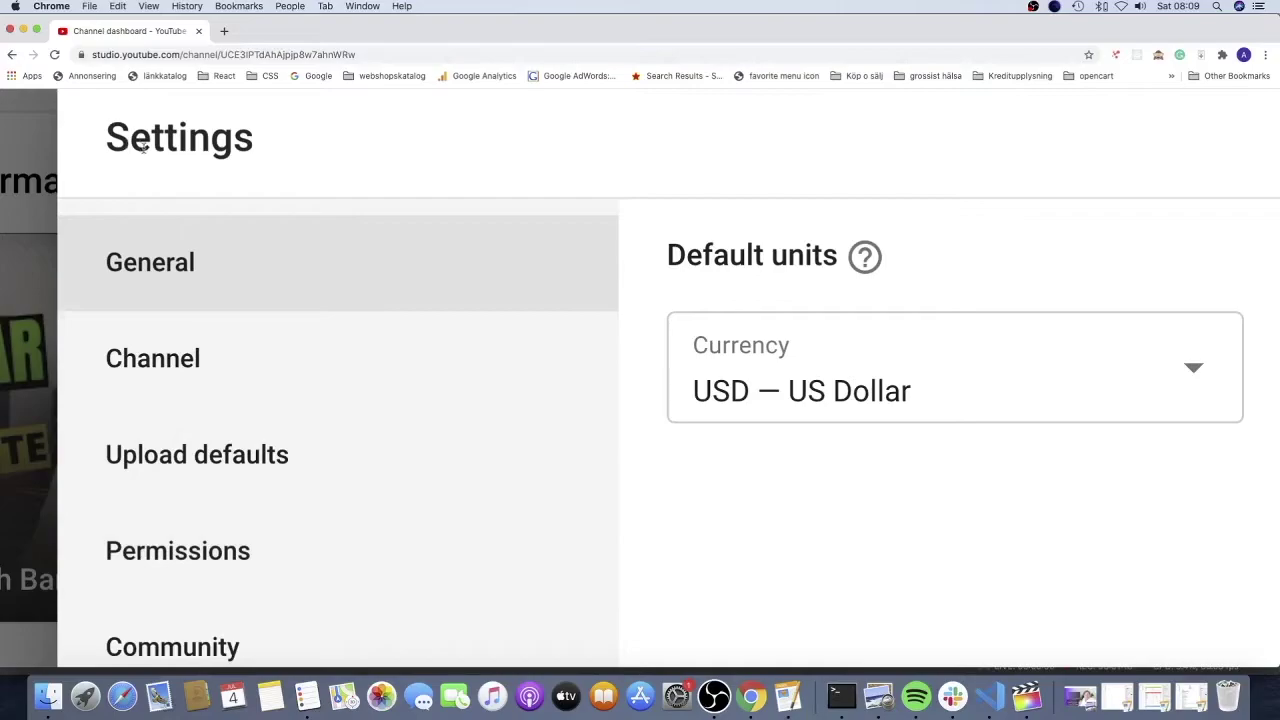
left_click(168, 362)
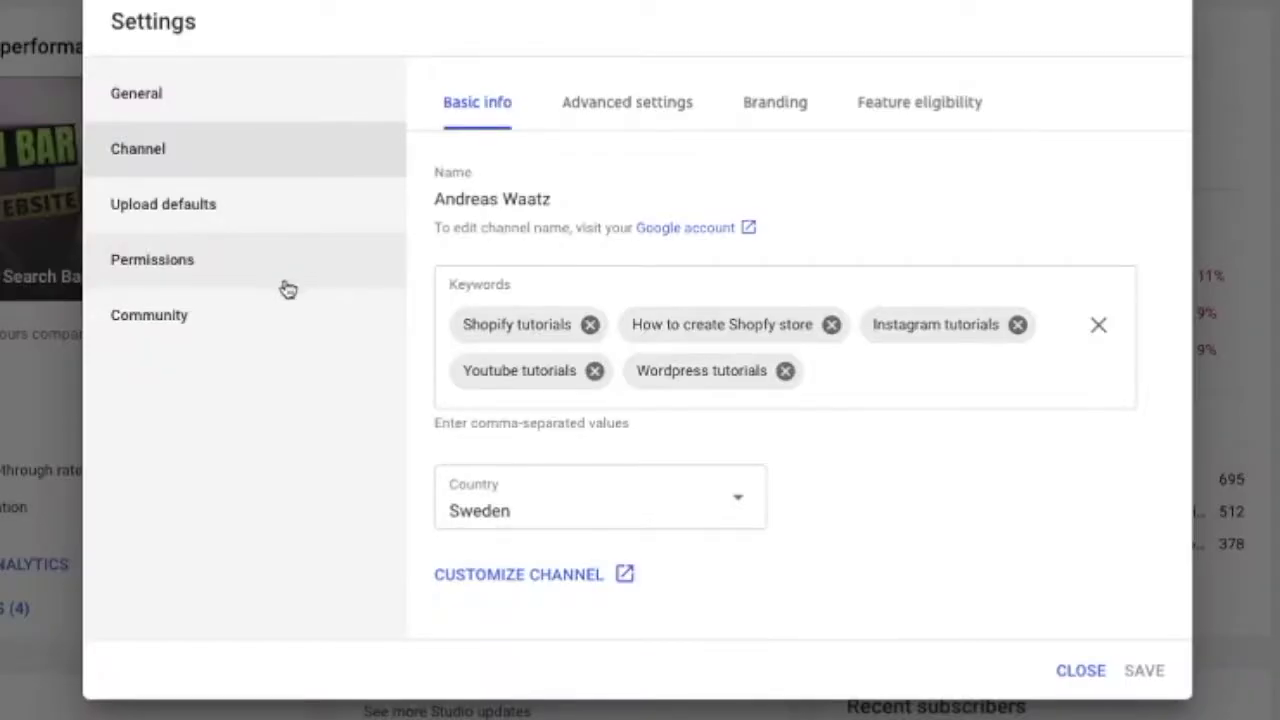
left_click(630, 110)
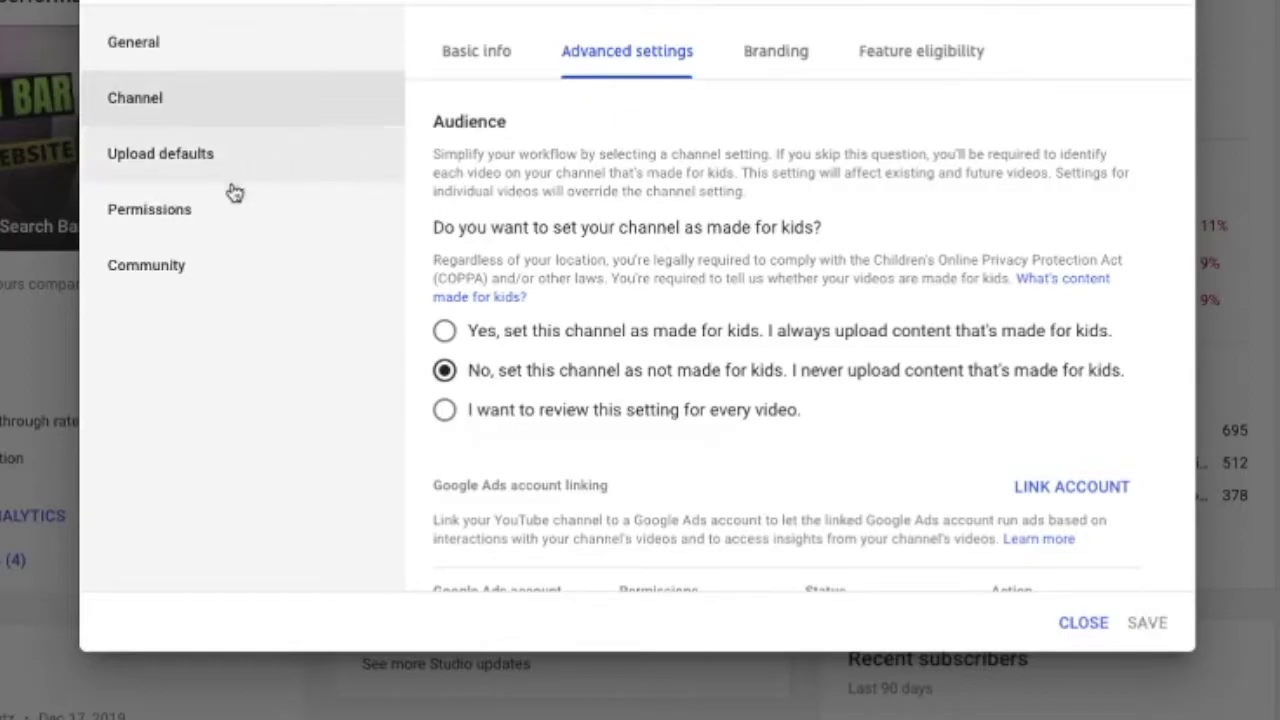
Step: Set Upload defaults comment visibility to 'Hold potentially inappropriate comments for review'
left_click(167, 169)
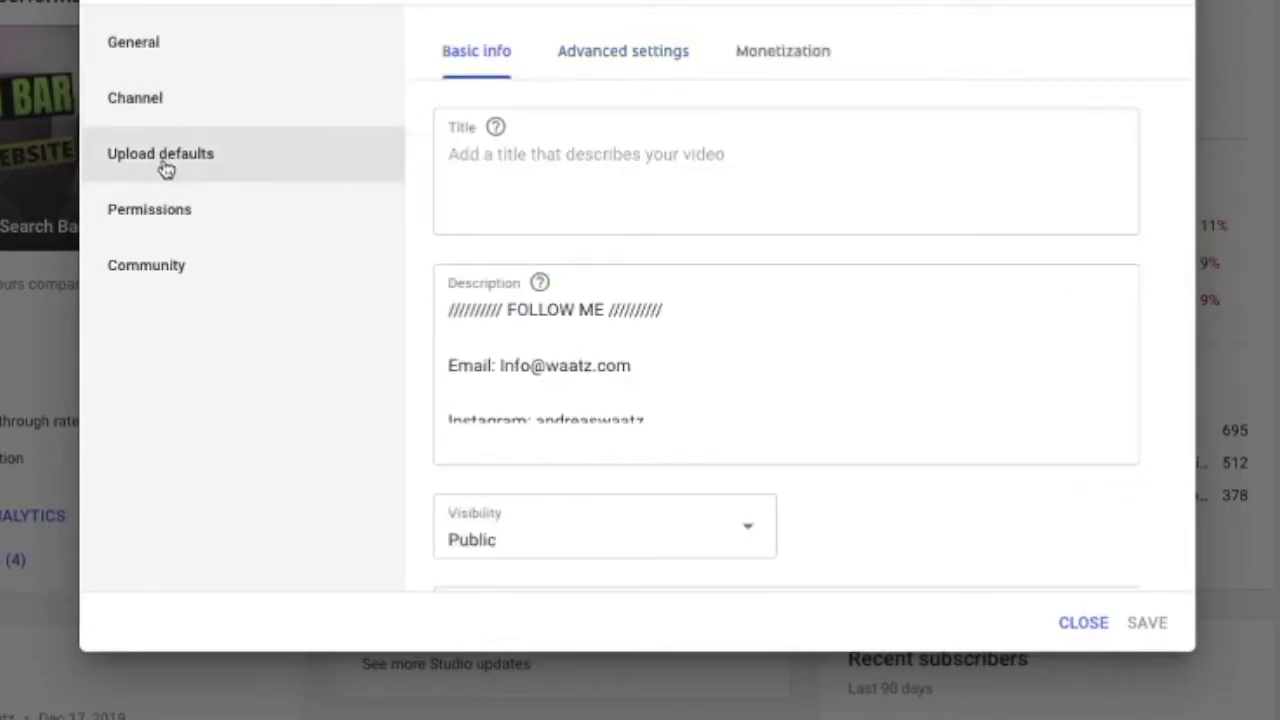
left_click(628, 60)
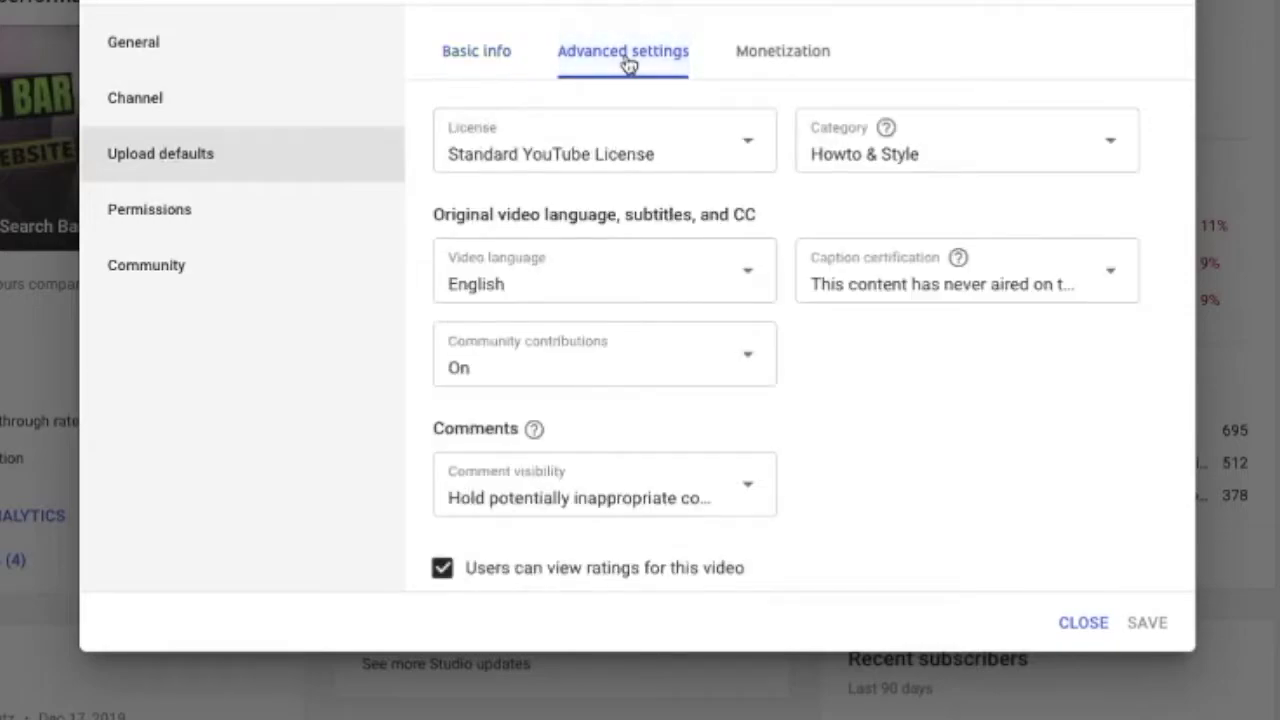
scroll(460, 452, "down", 1)
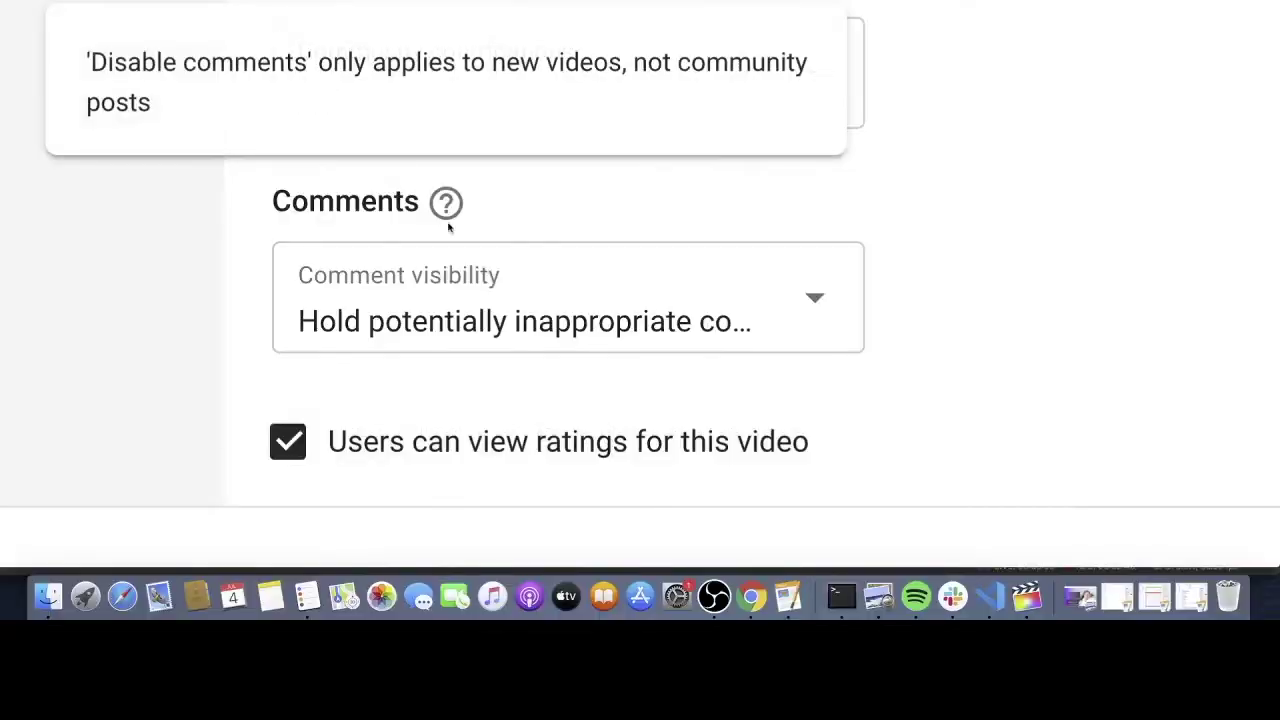
left_click(815, 301)
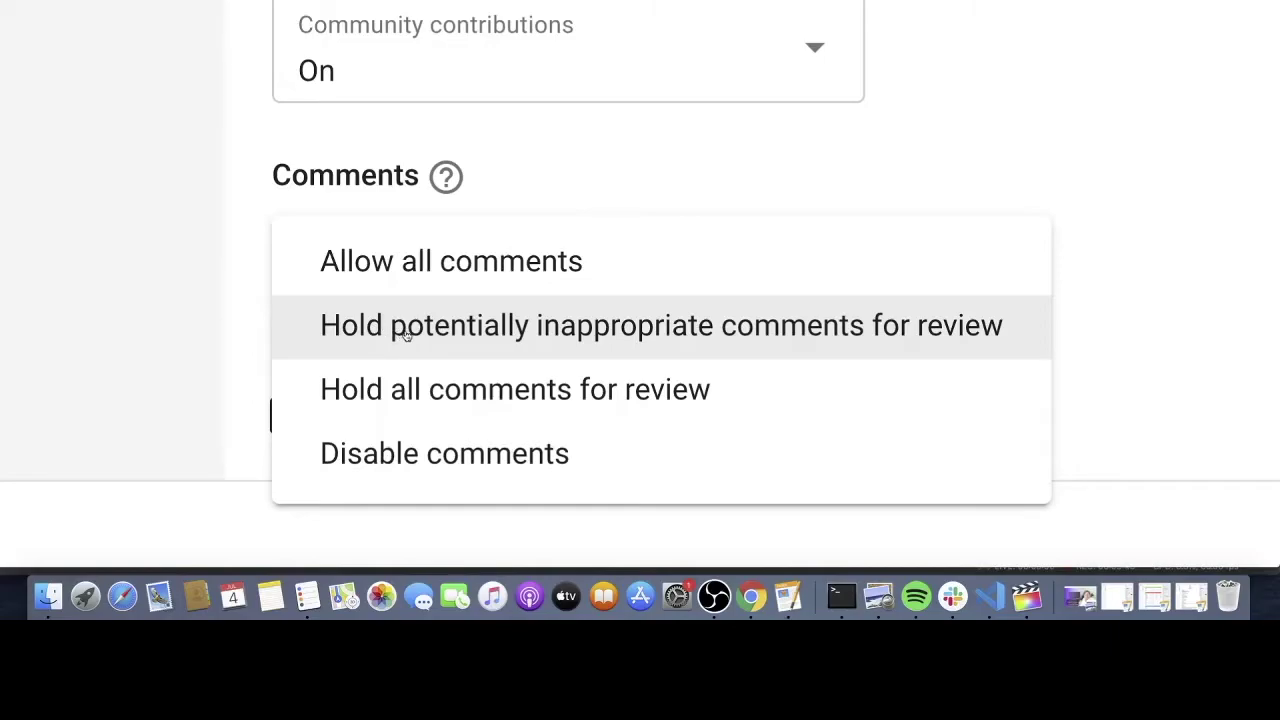
left_click(406, 335)
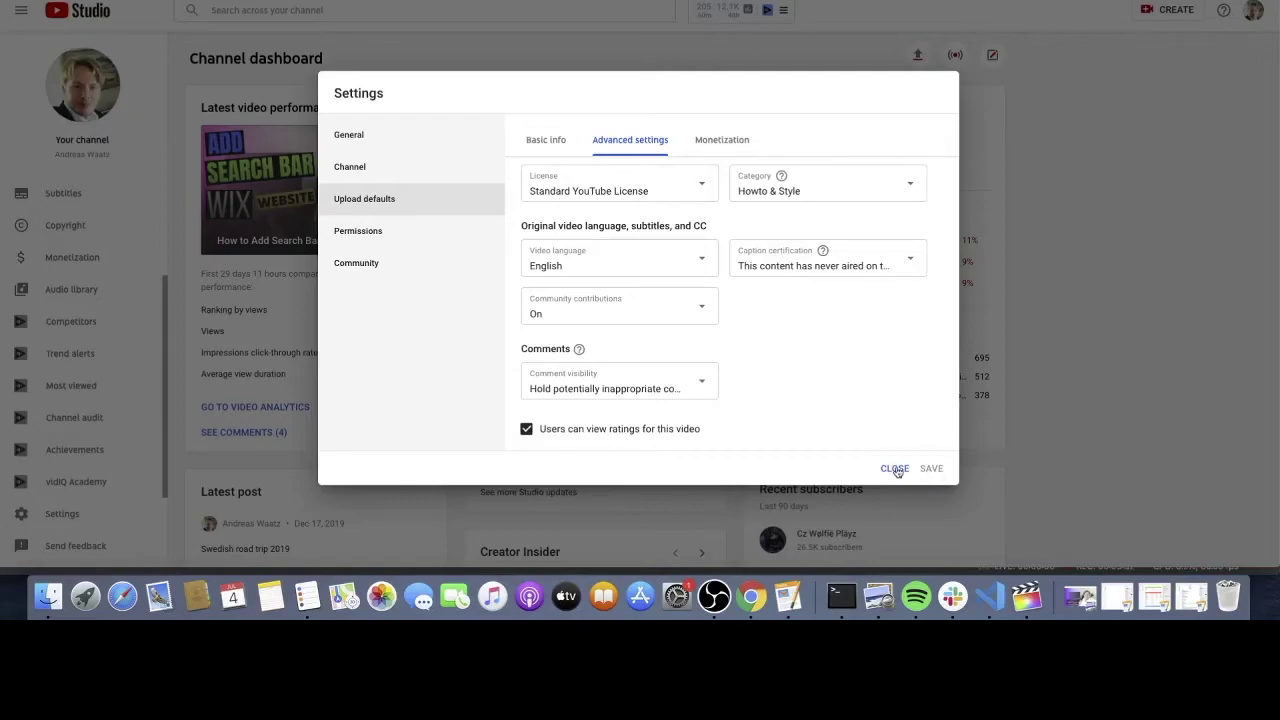
Step: Close Settings, go to the Videos list, and select all 30 videos on the page
left_click(895, 469)
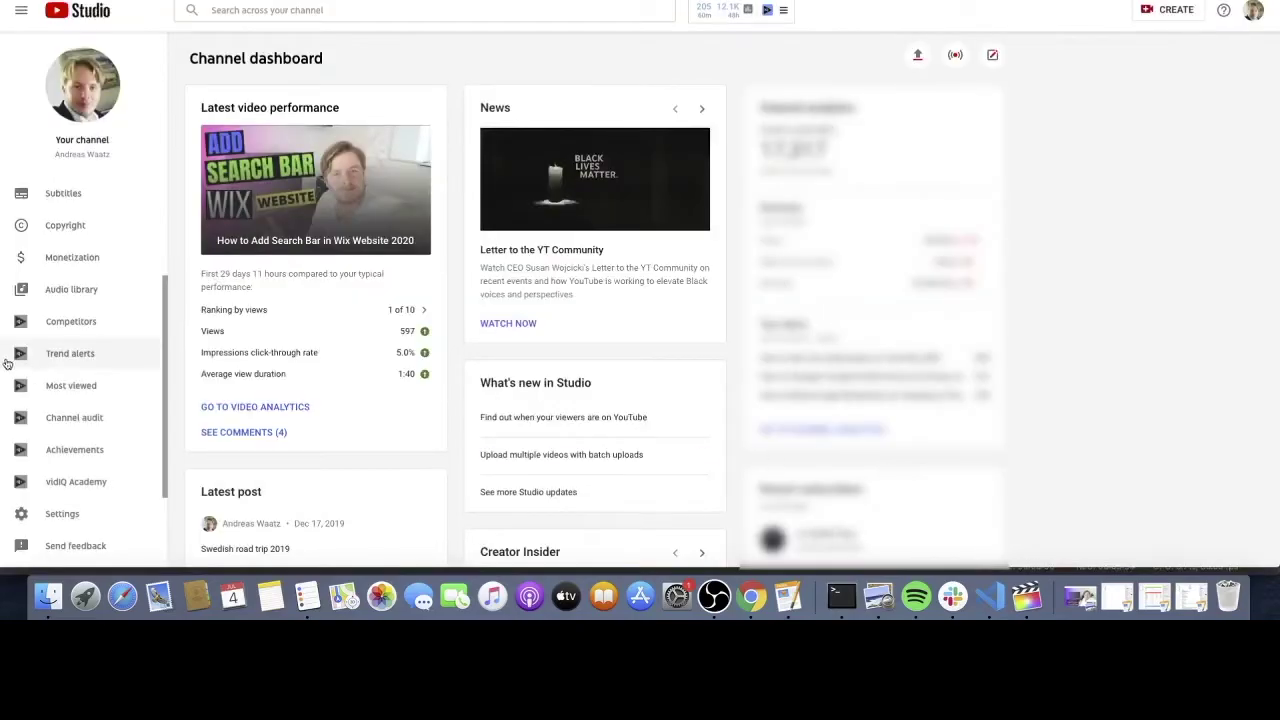
scroll(45, 362, "up", 3)
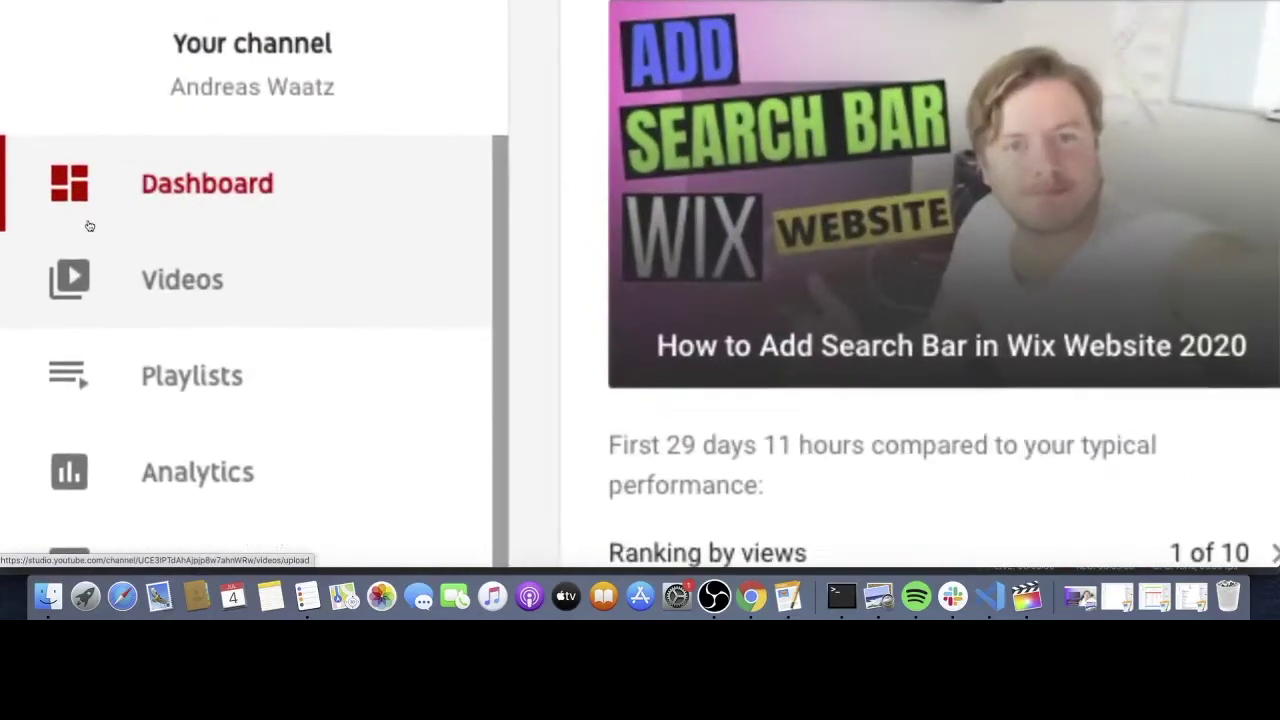
left_click(186, 288)
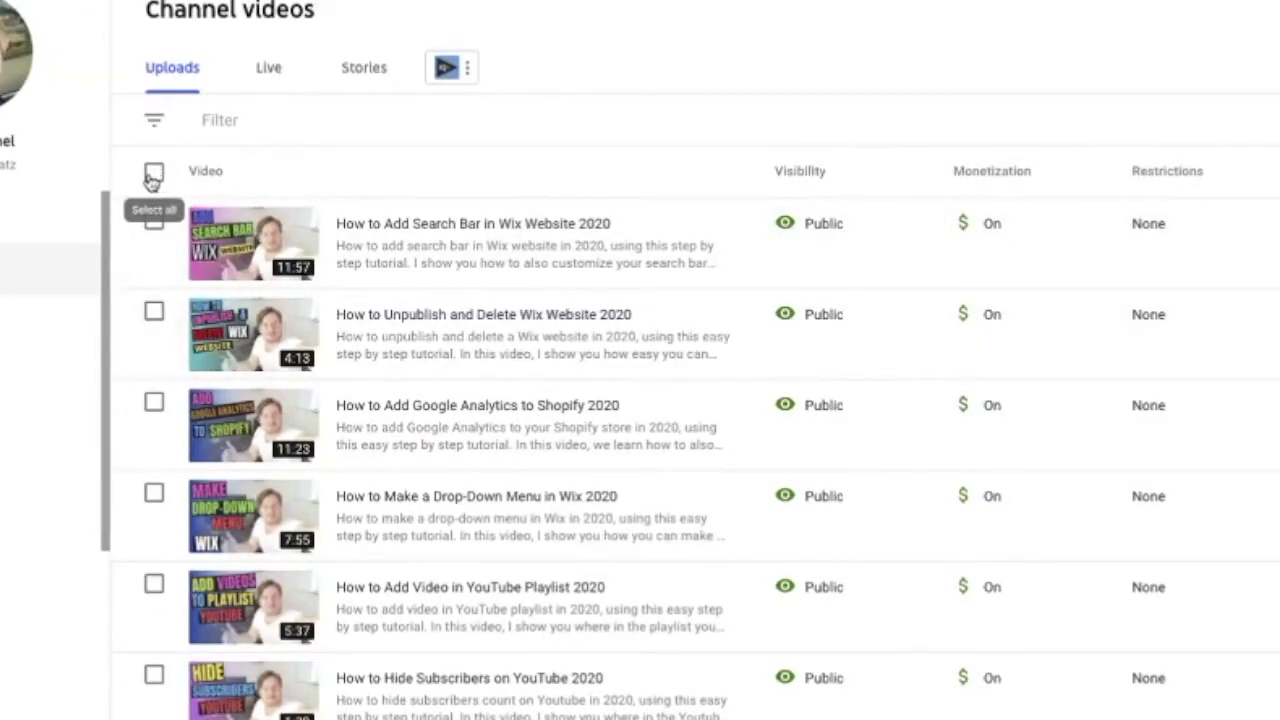
left_click(154, 175)
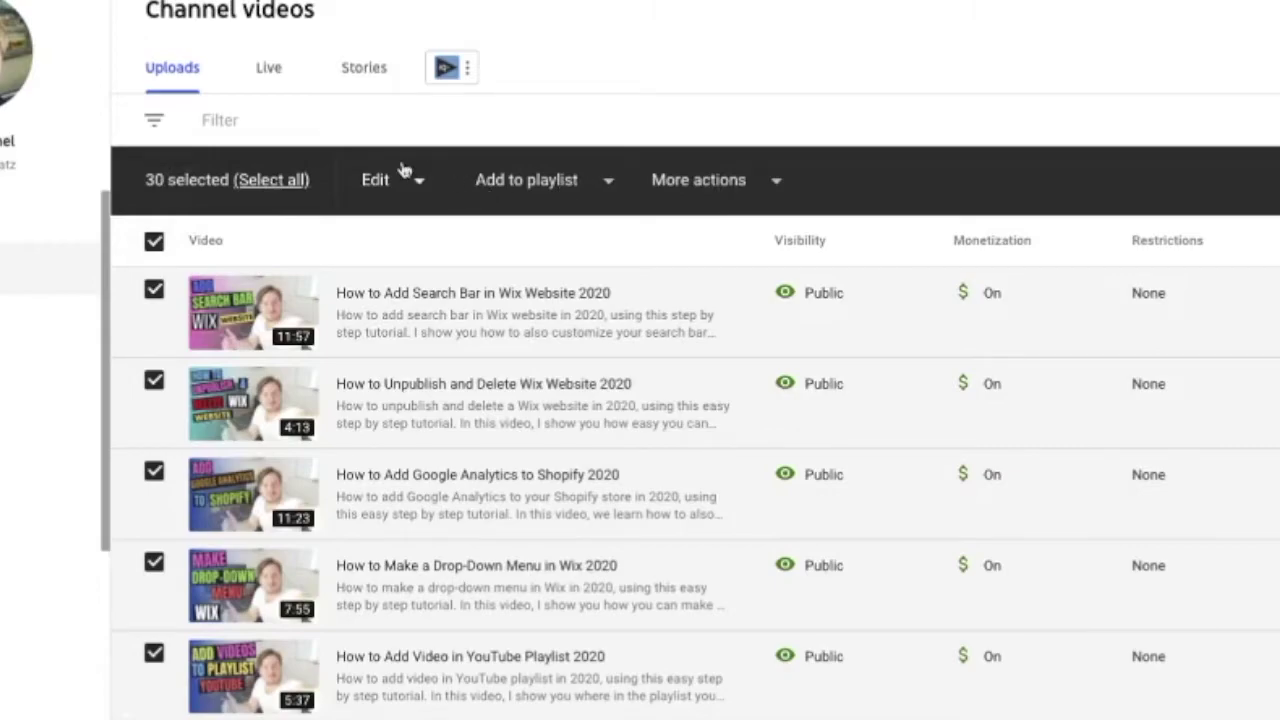
Step: Select all channel videos and stage a Comments bulk edit to 'Hold potentially inappropriate comments for review'
left_click(272, 182)
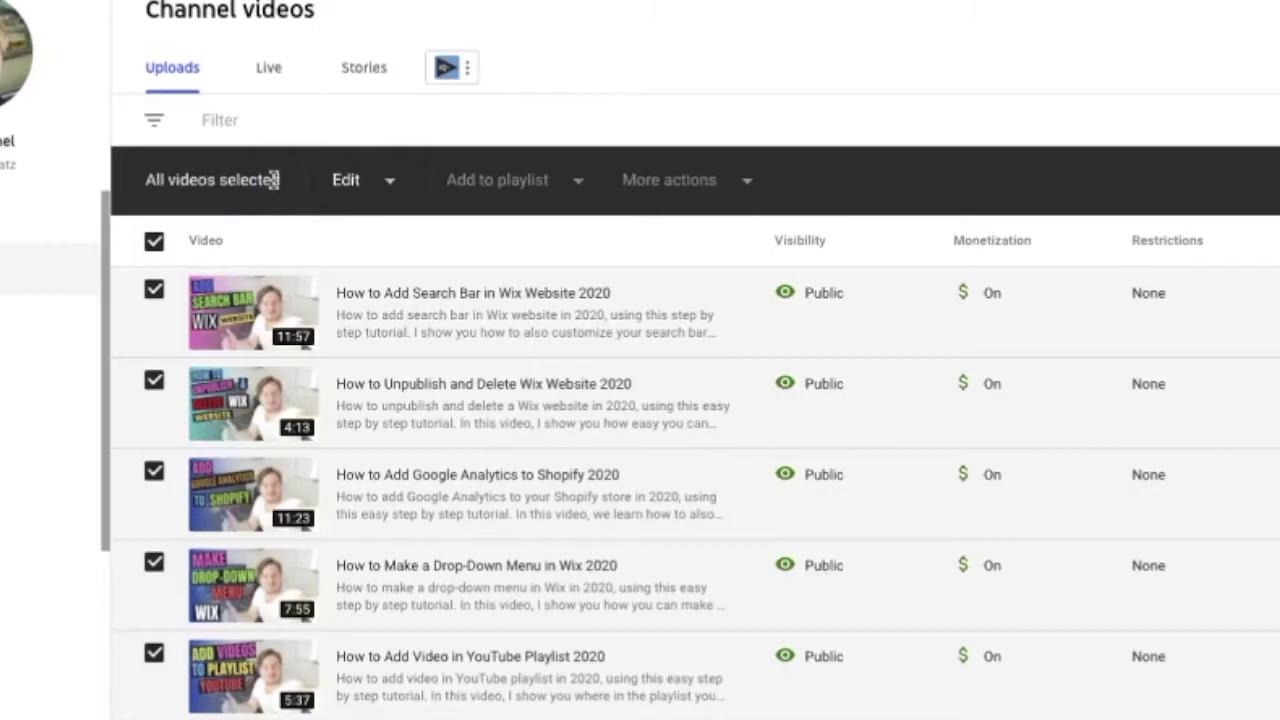
left_click(389, 186)
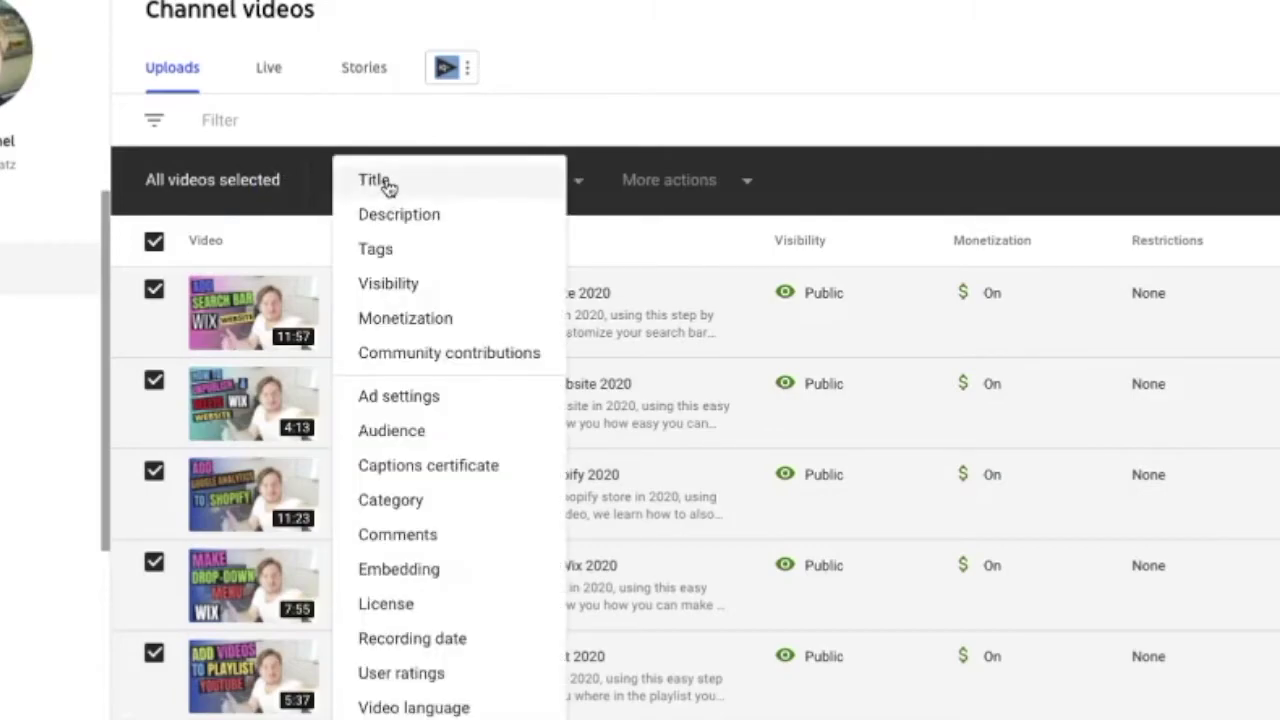
left_click(398, 535)
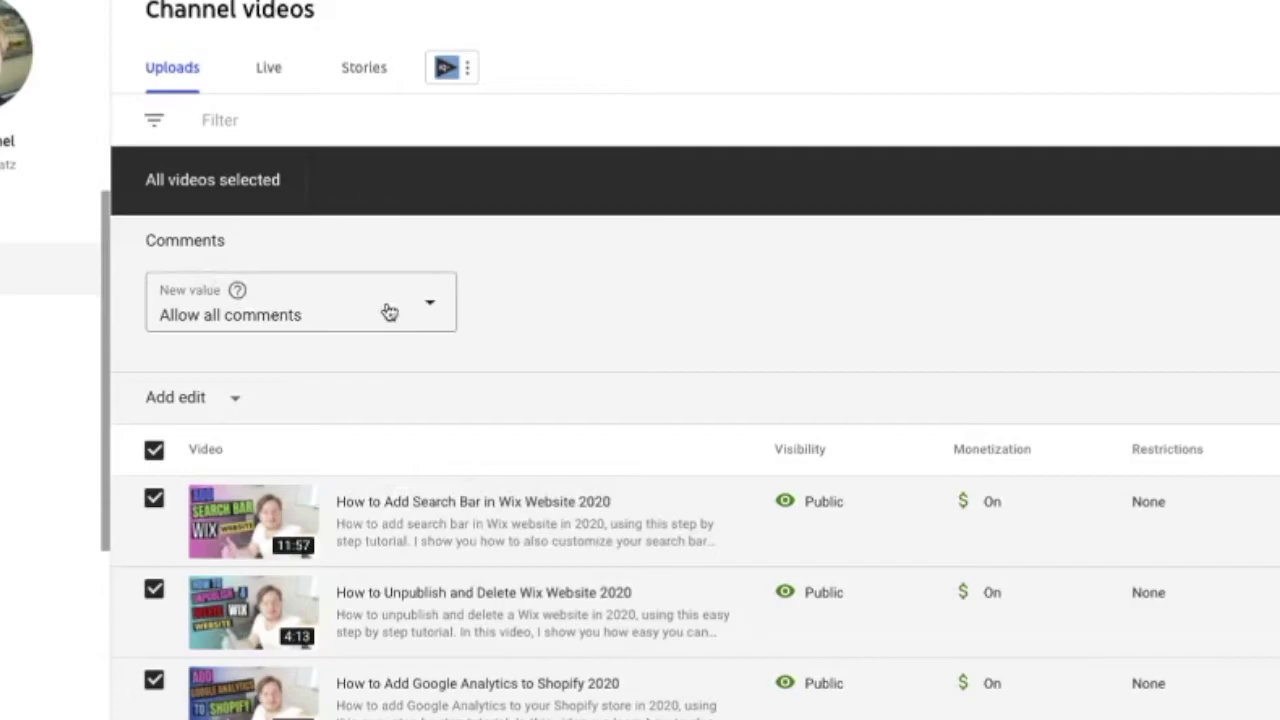
left_click(434, 310)
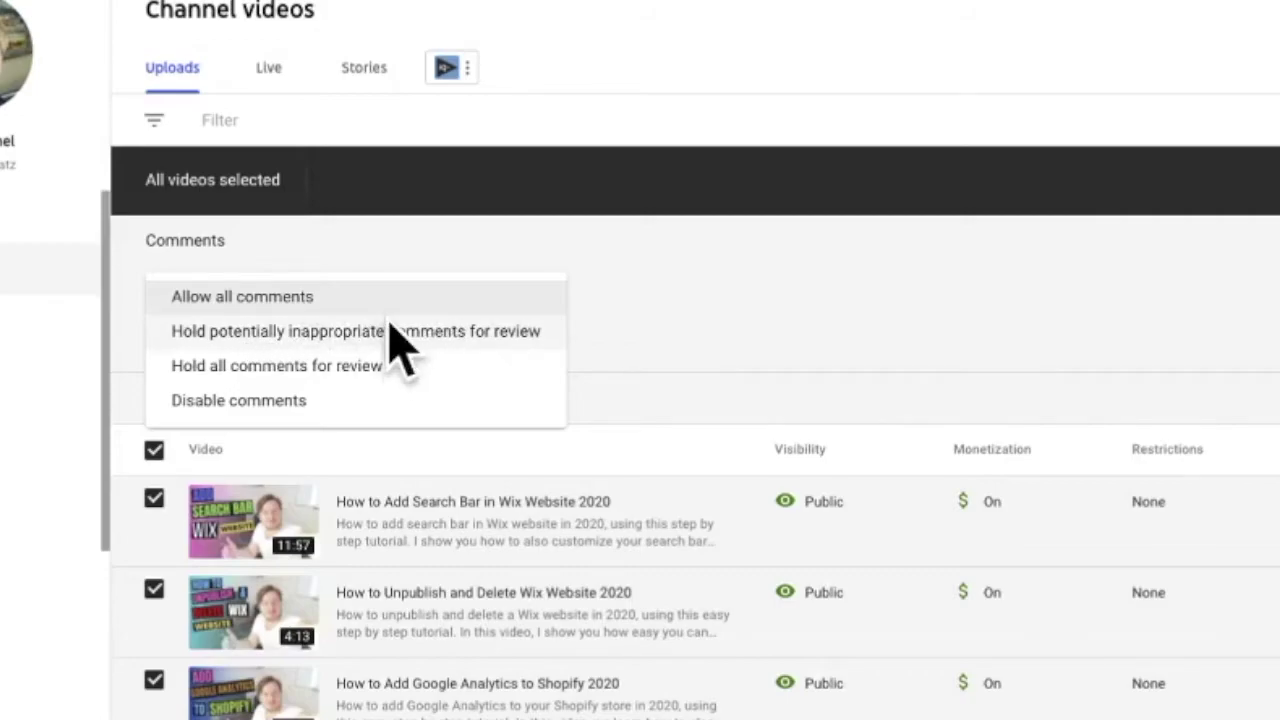
left_click(370, 331)
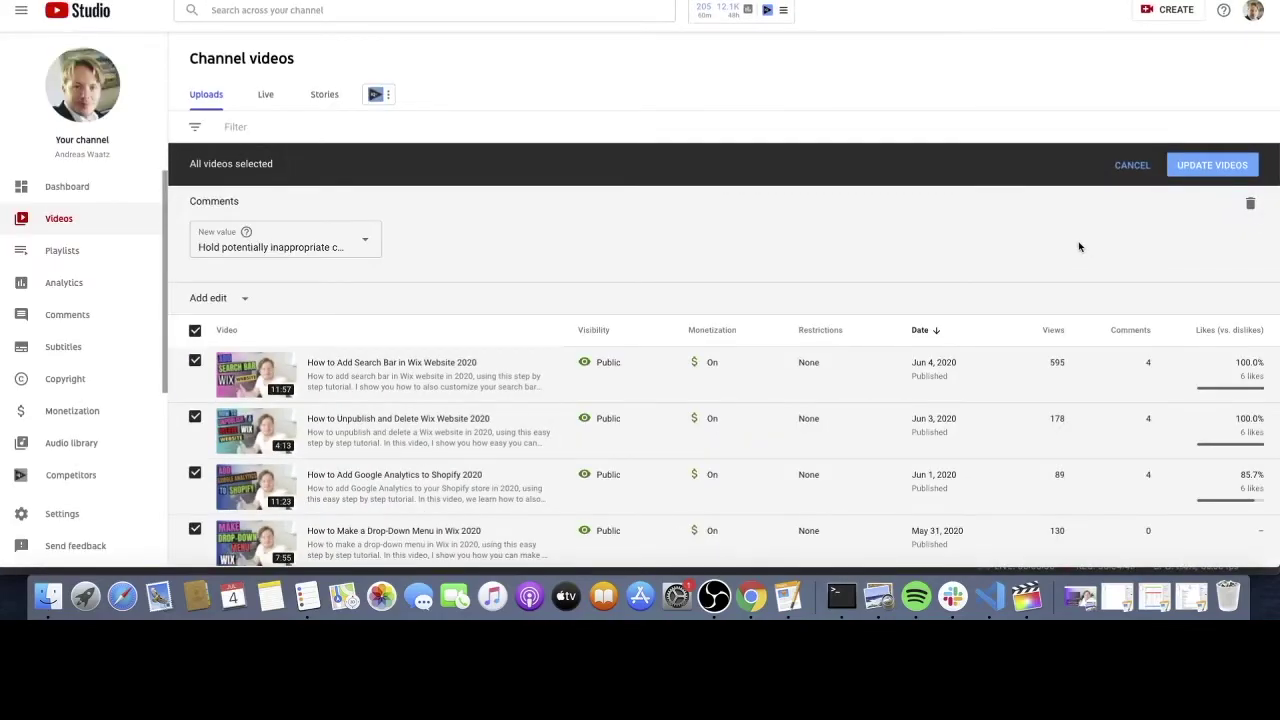
Step: Cancel the staged Comments bulk edit and scroll through the video list
left_click(1131, 166)
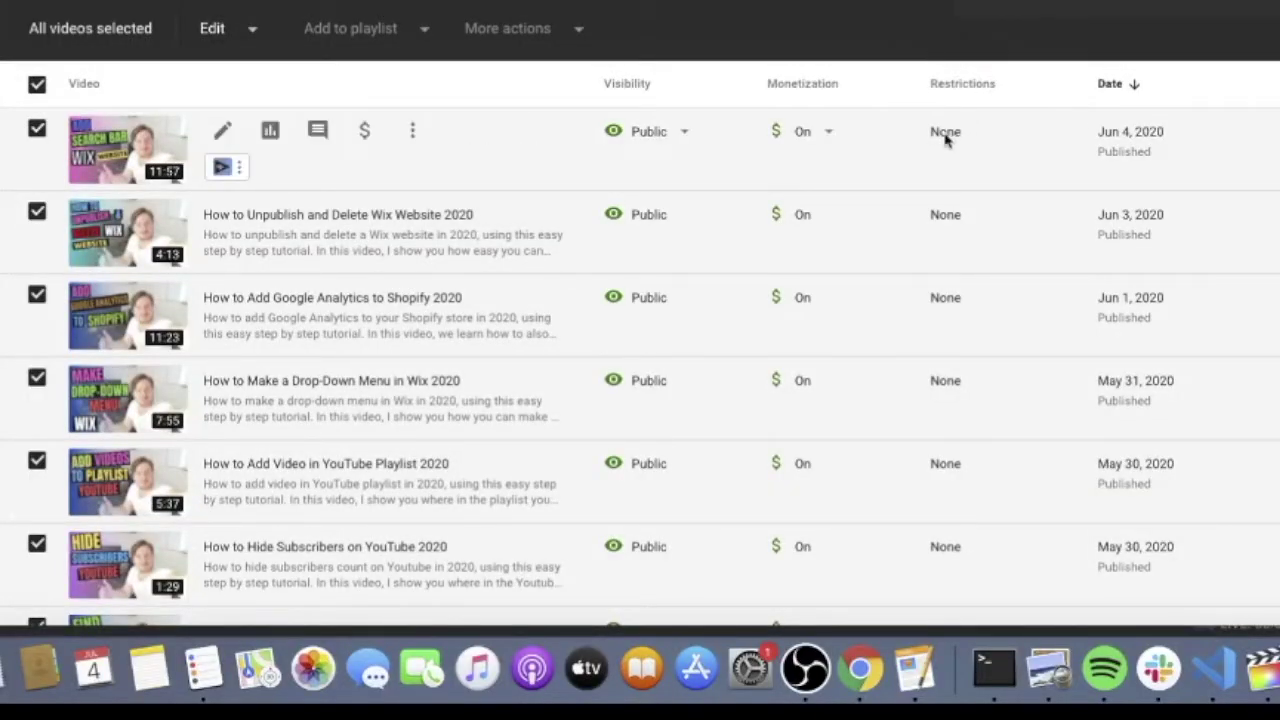
scroll(957, 200, "down", 5)
mouse_move(958, 160)
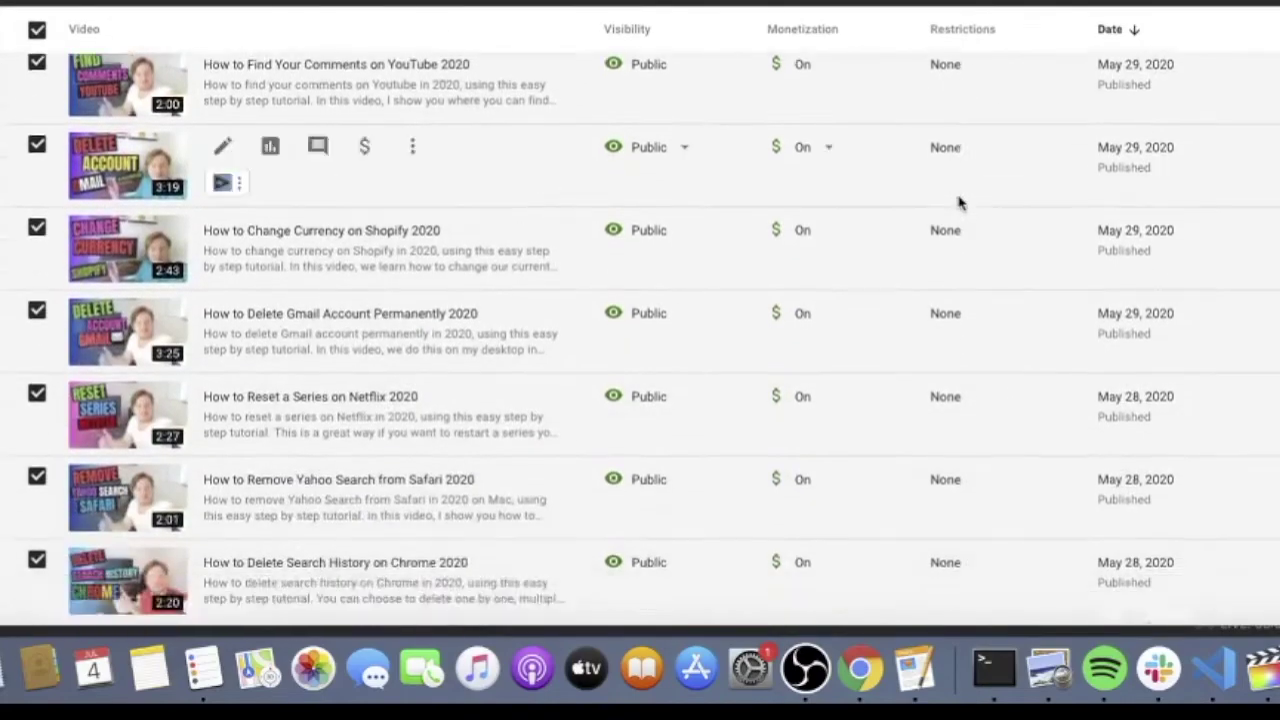
scroll(957, 200, "down", 3)
scroll(957, 200, "up", 10)
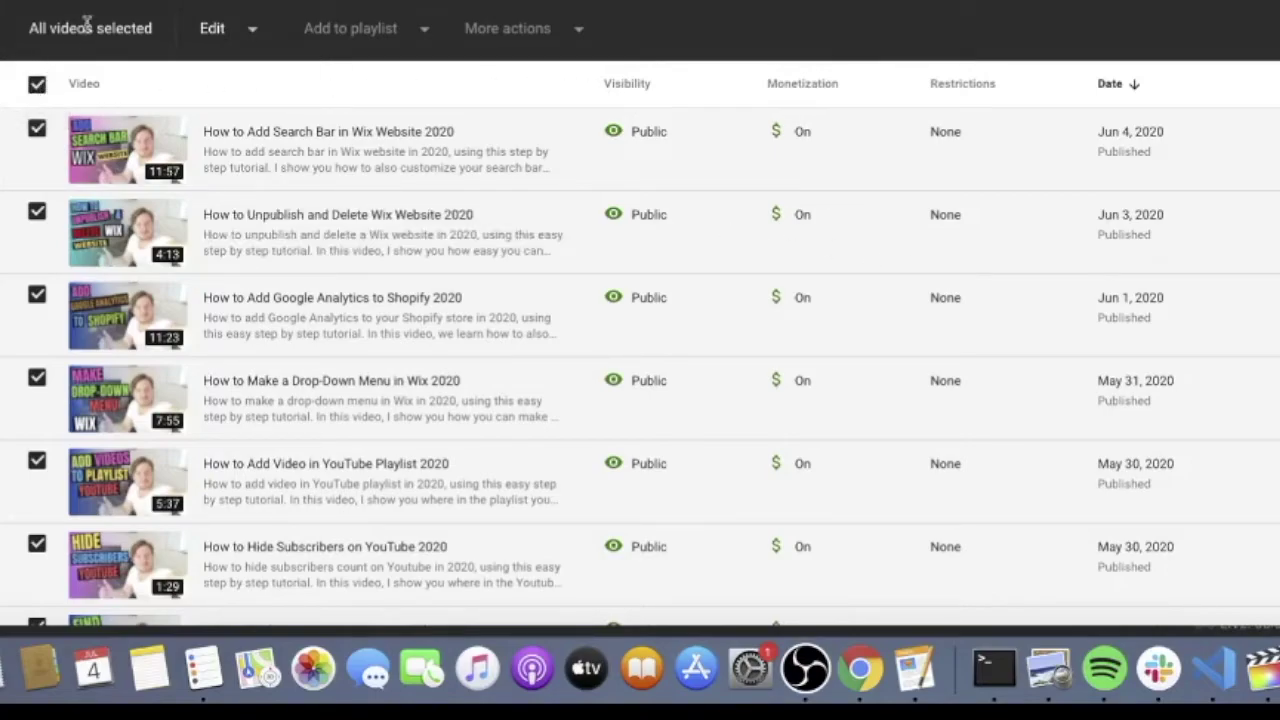
Step: Stage an Audience bulk edit setting all selected videos to 'No, it's not made for kids'
left_click(253, 34)
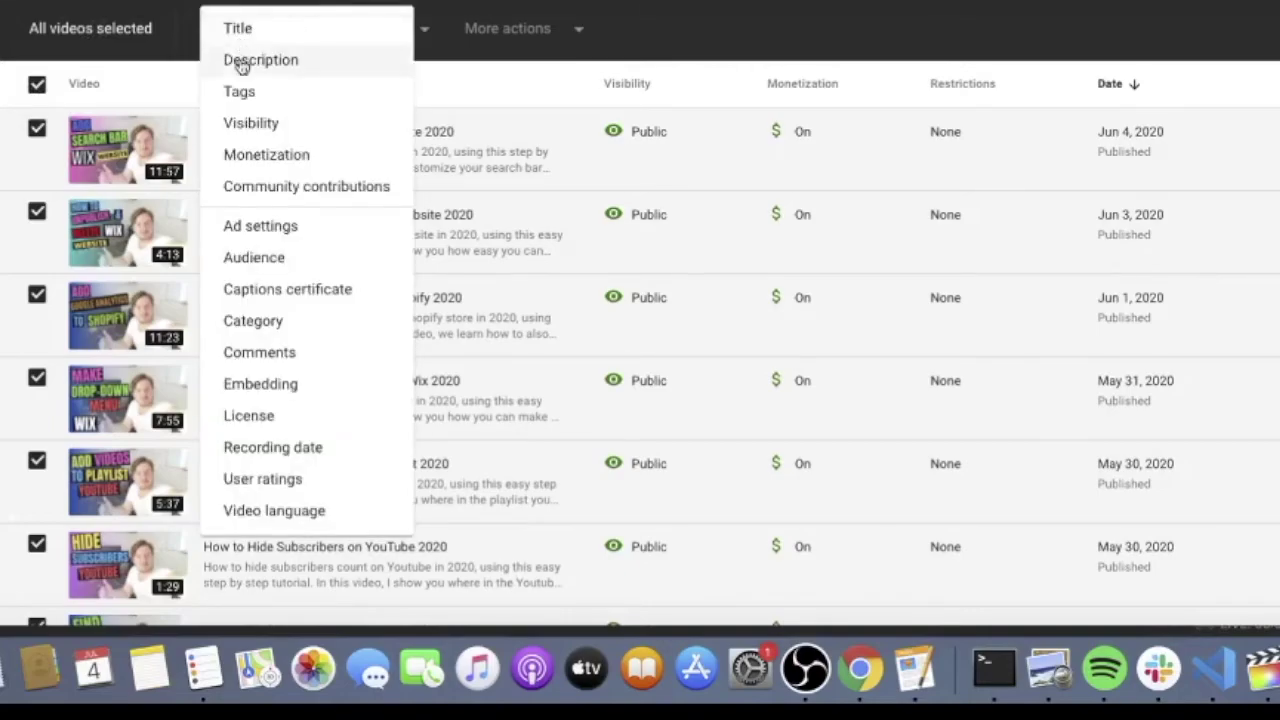
left_click(255, 258)
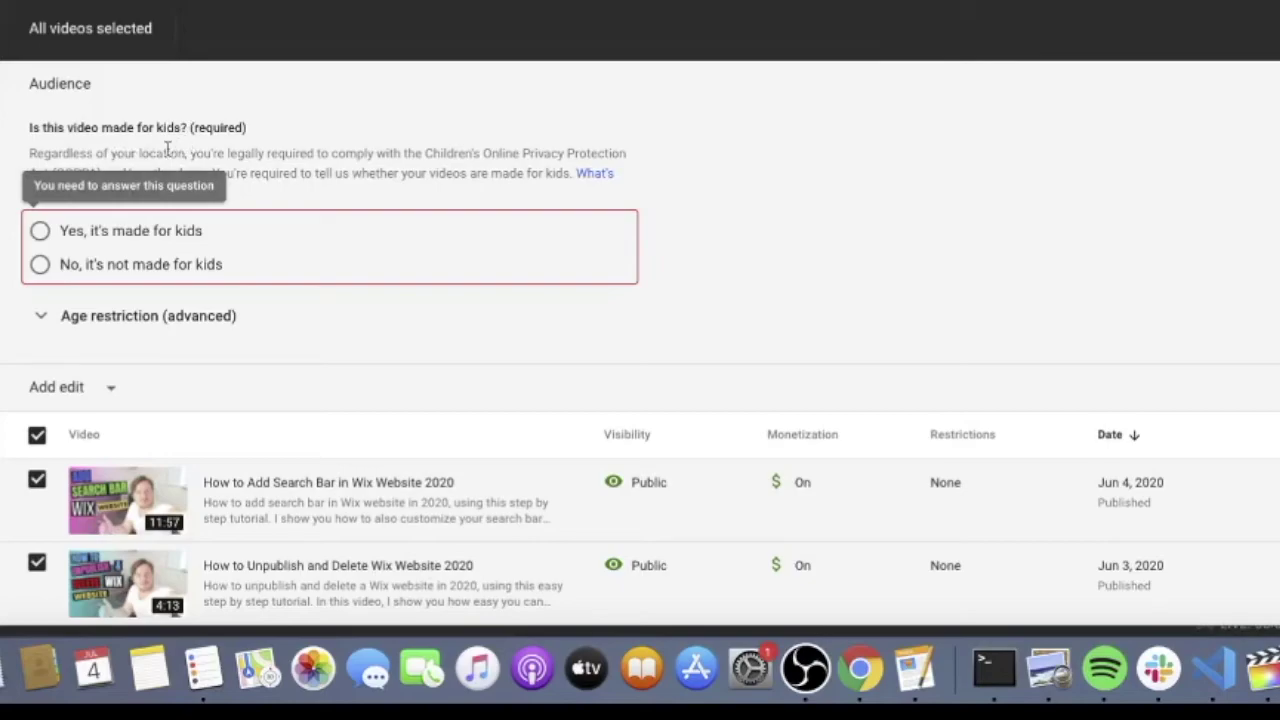
left_click(38, 266)
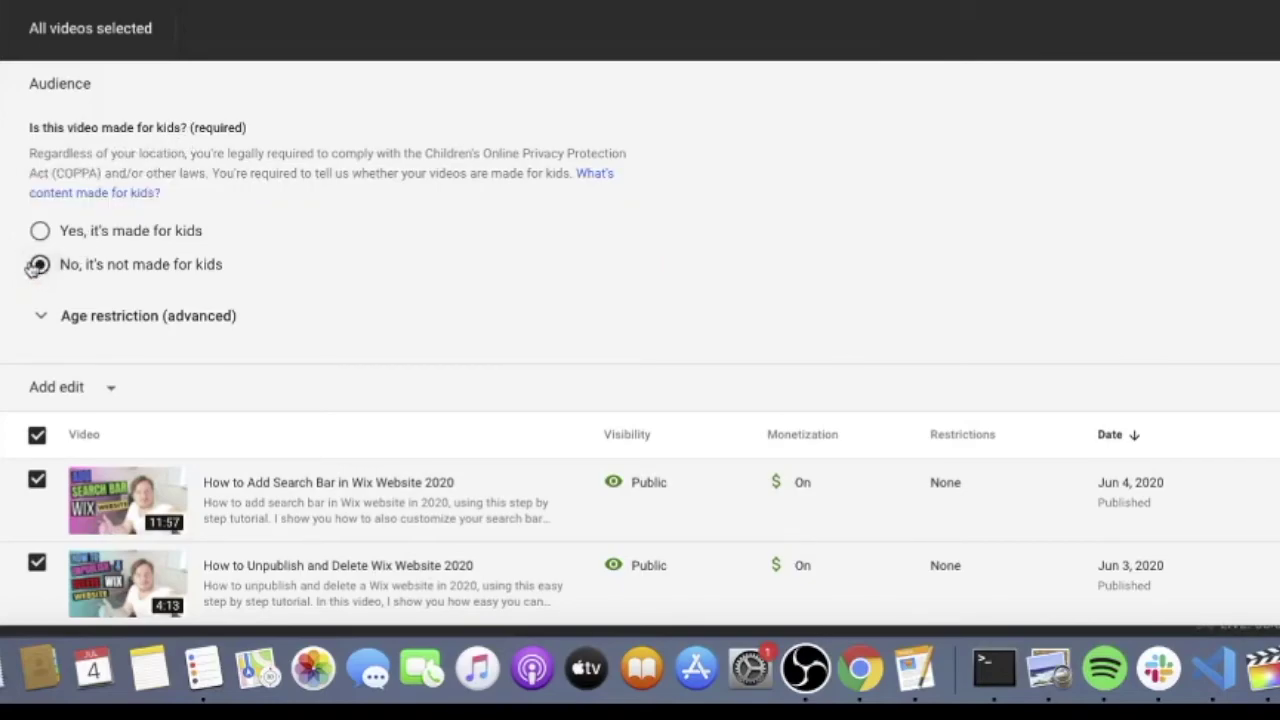